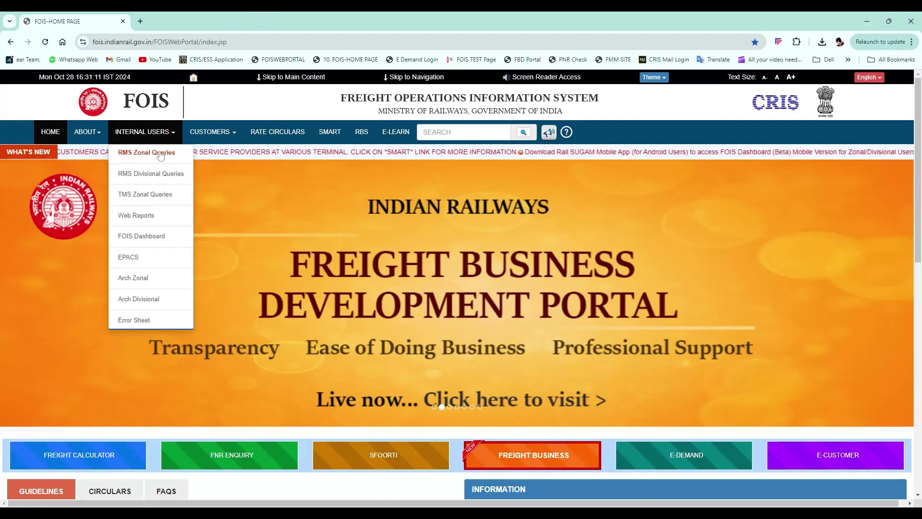
- Open the RMS Divisional Queries login and submit it with division location MAS and the captcha code
left_click(162, 178)
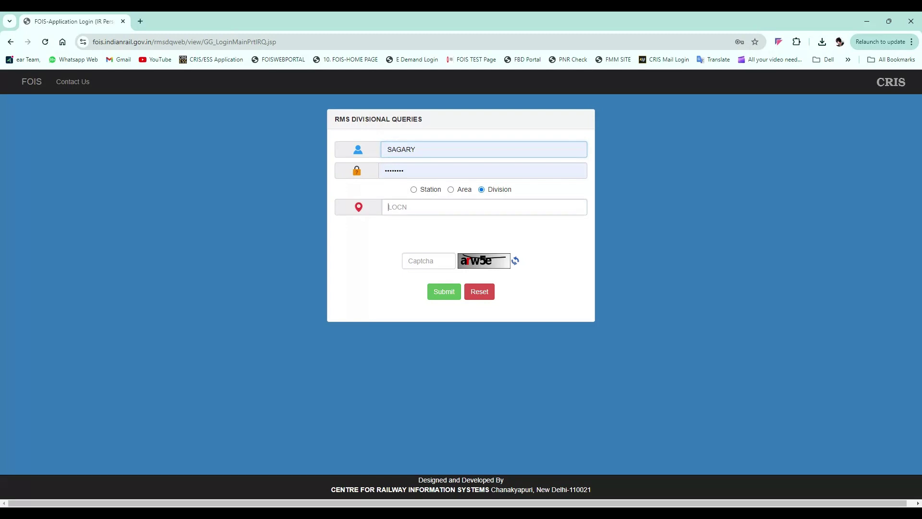
type("MAS")
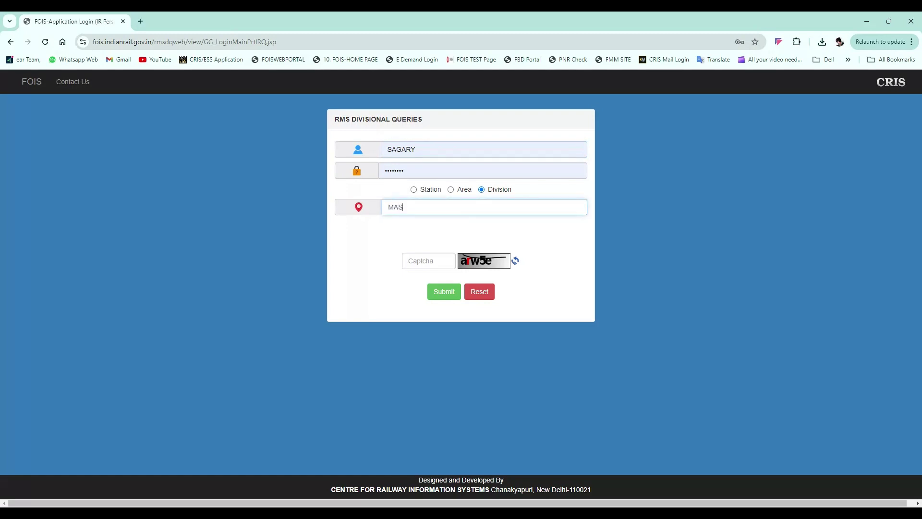
key("Tab")
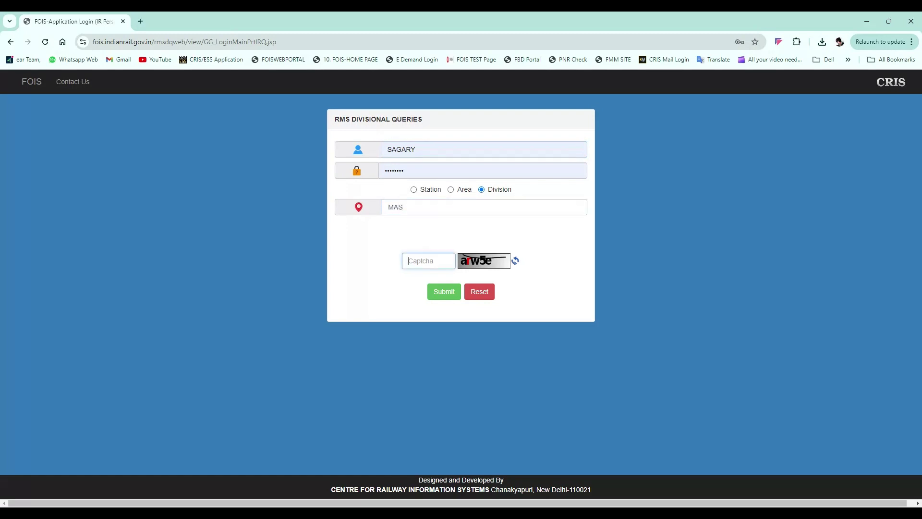
type("arw5e")
left_click(437, 294)
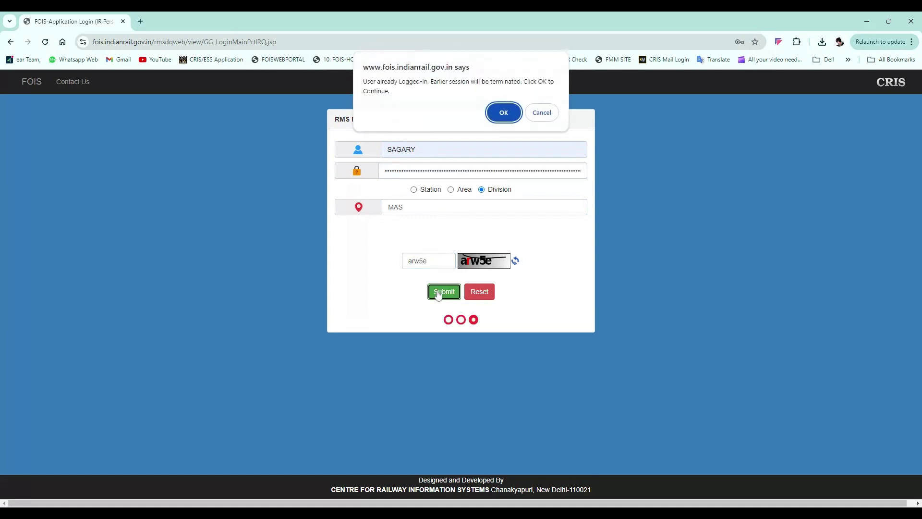
- Agree to terminate the earlier session and log in with the HELP-DESK role
left_click(500, 113)
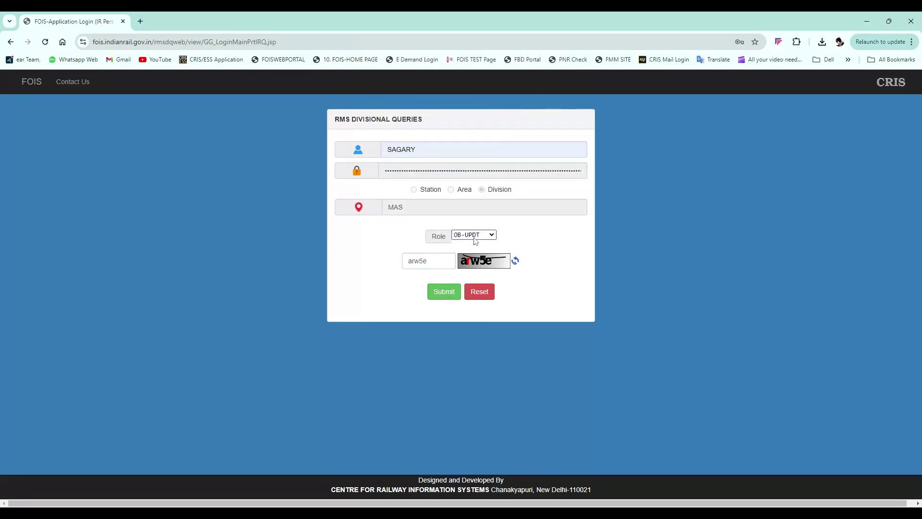
left_click(475, 241)
left_click(446, 293)
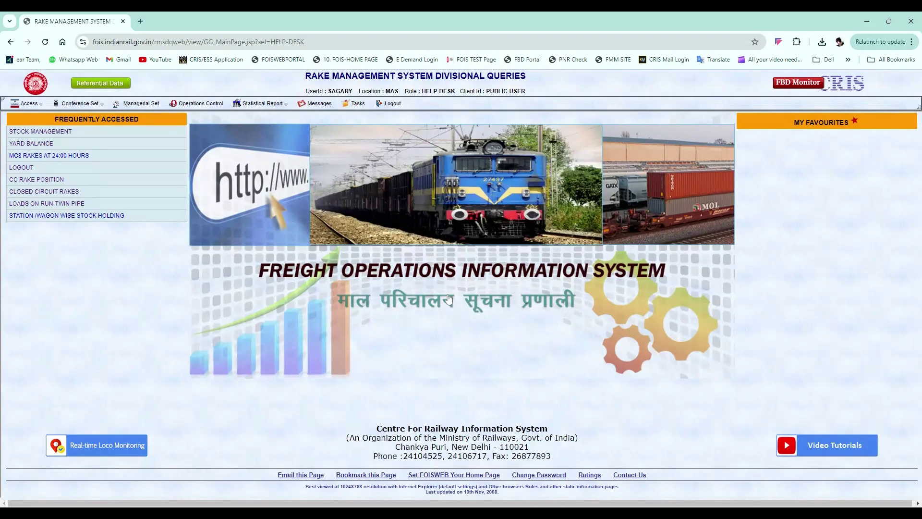
- Run the Loads on Run and Rakes at Terminal query for loads from division MAS
left_click(78, 104)
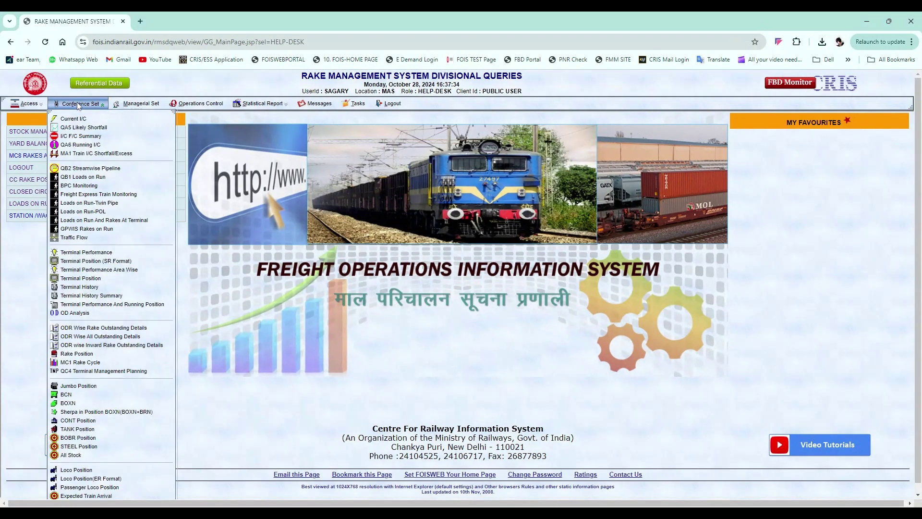
left_click(96, 220)
left_click(195, 146)
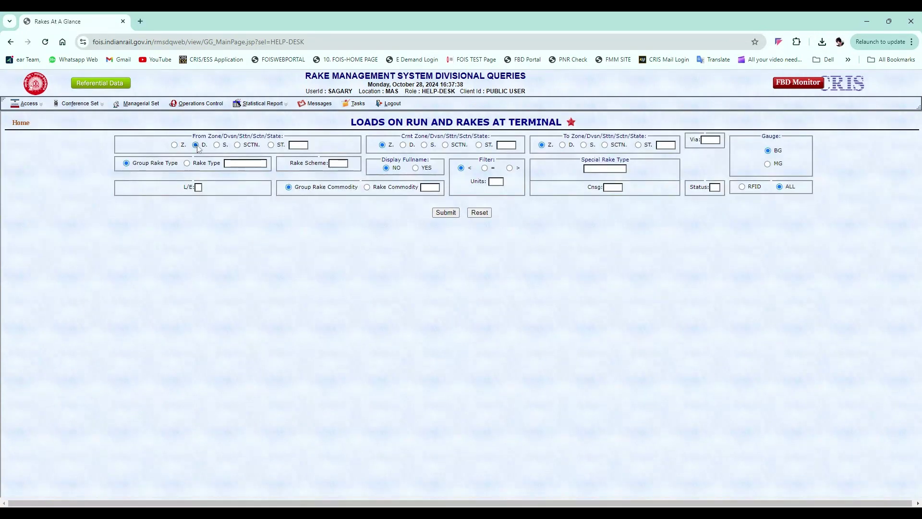
left_click(298, 145)
type("MAS")
key("Return")
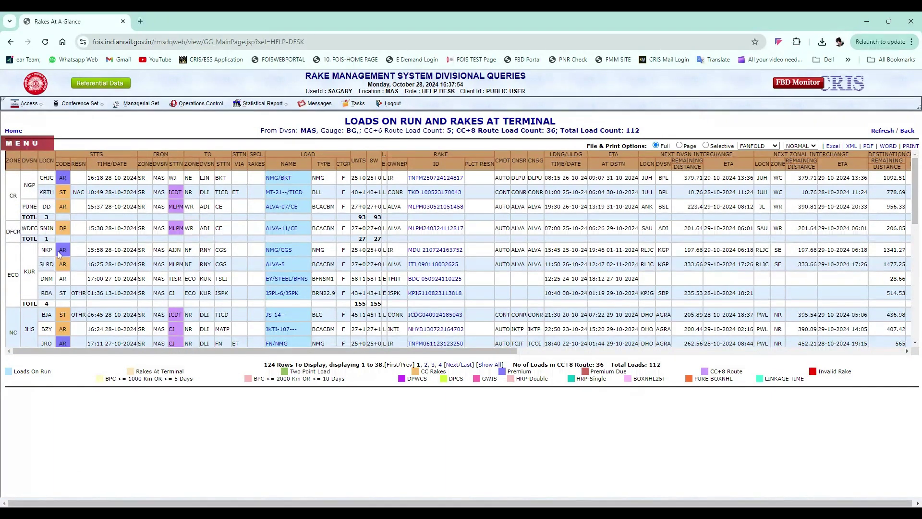
- Open the FOIS FMM rake detail of the NMG/CGS load at NKP and compare the first wagon's number in both consists
left_click(279, 250)
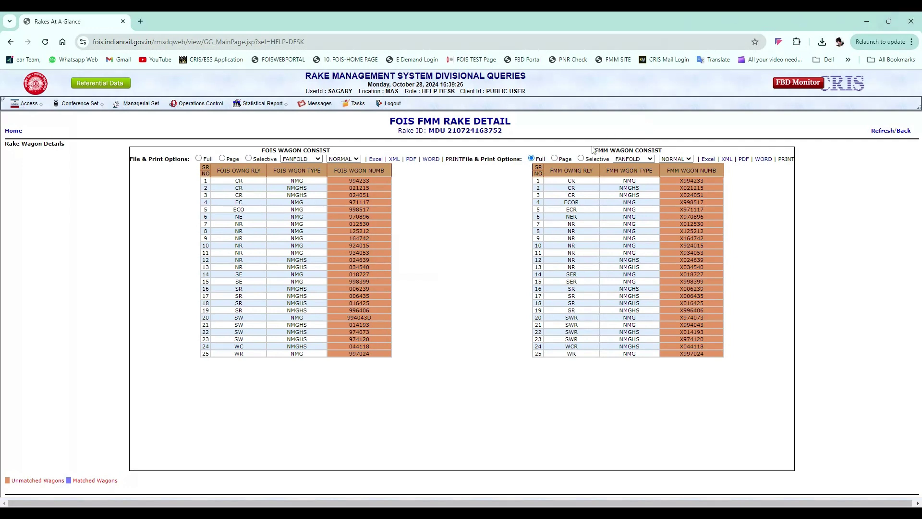
left_click_drag(595, 151, 663, 151)
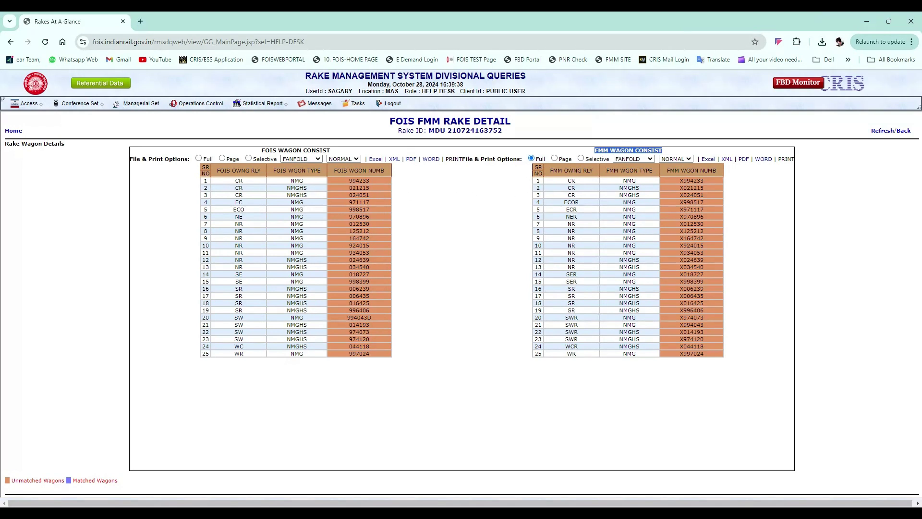
double_click(359, 180)
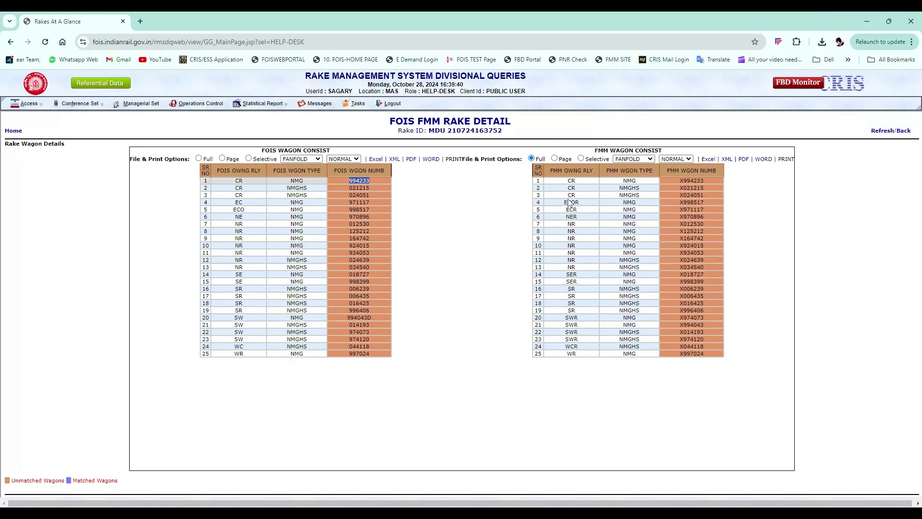
double_click(701, 181)
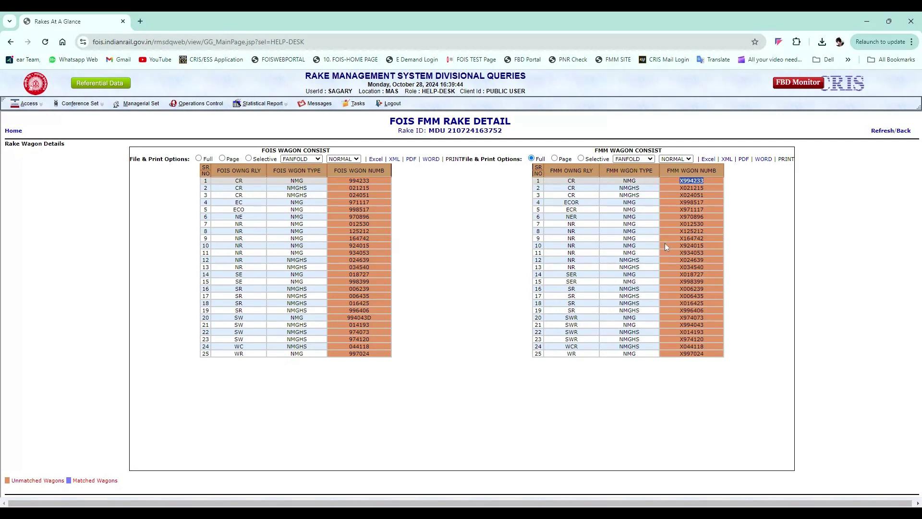
left_click(671, 203)
left_click_drag(679, 181, 704, 181)
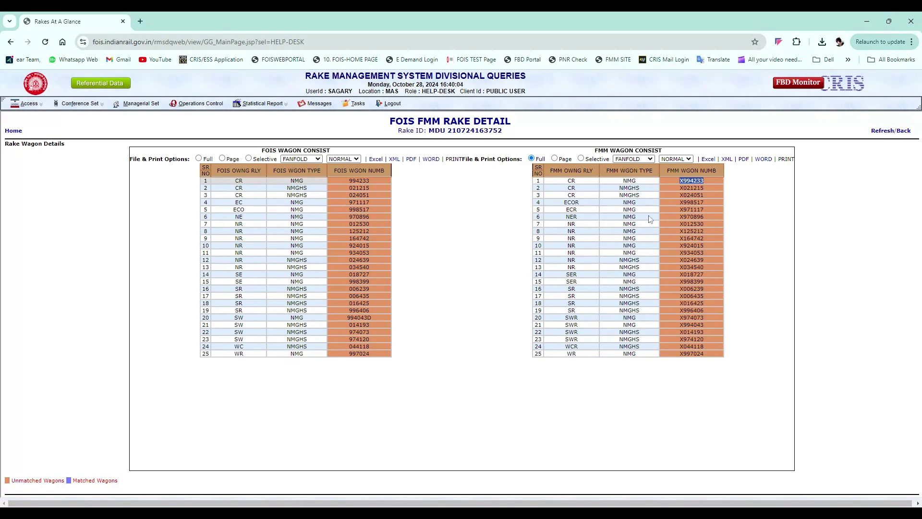
- Copy the first wagon number, X994233, from the FMM wagon consist
left_click(680, 191)
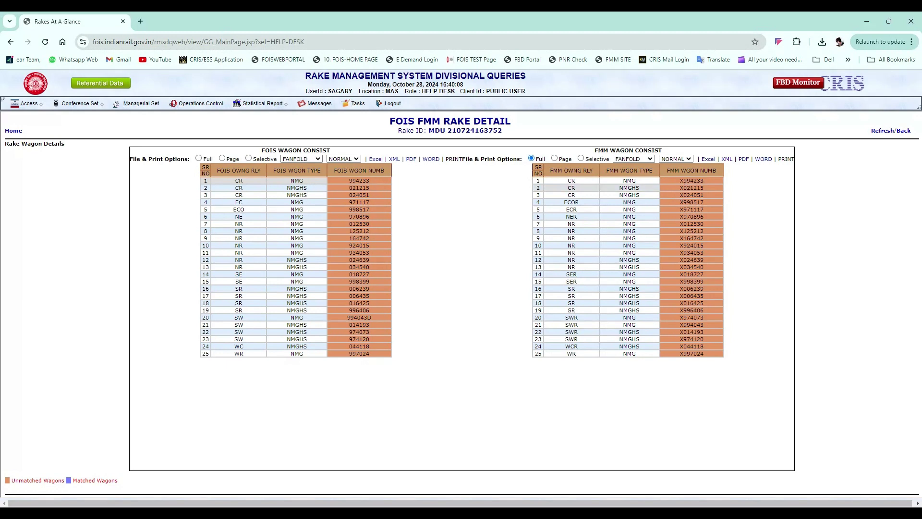
double_click(686, 181)
key("ctrl+c")
- Try to look up the copied wagon number in the FOIS-FMM Pure Wagon Master query by wagon series
left_click(206, 106)
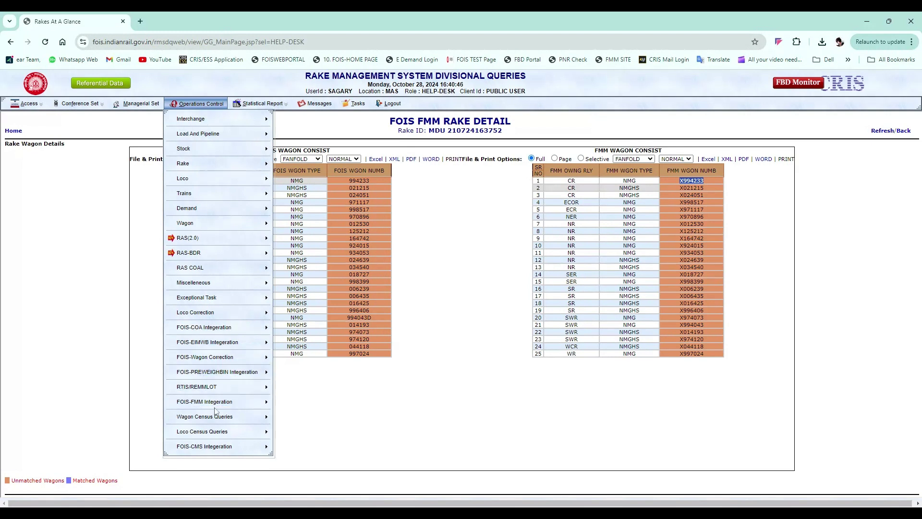
mouse_move(219, 415)
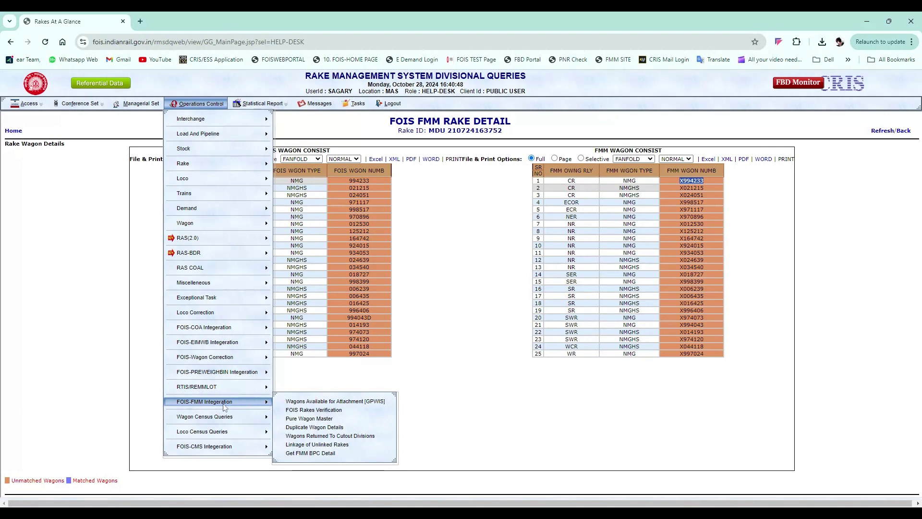
left_click(331, 419)
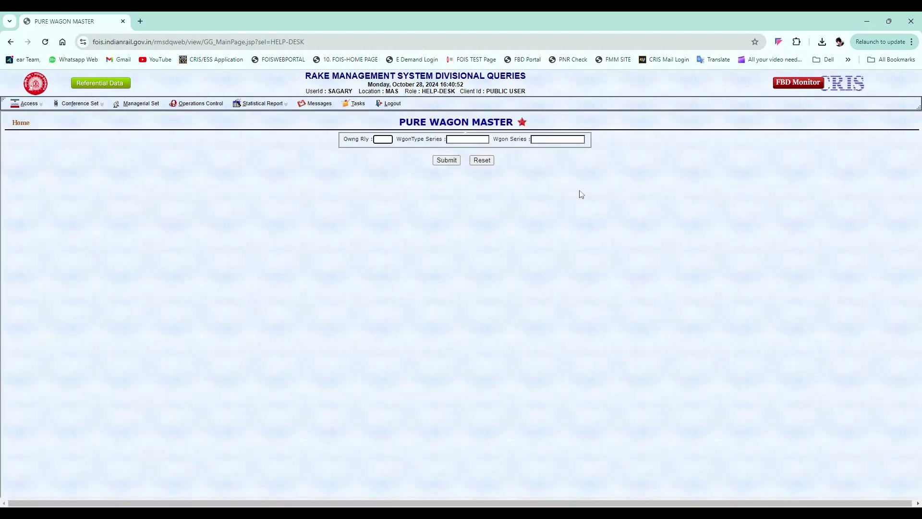
left_click(533, 140)
key("ctrl+v")
left_click(444, 160)
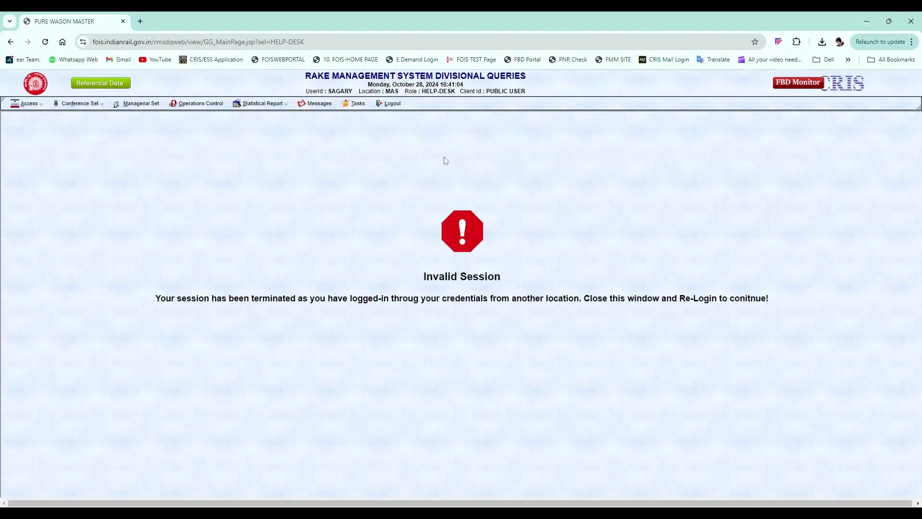
- Log out of the invalid session and return to the FOIS web portal home page
left_click(396, 107)
left_click(304, 134)
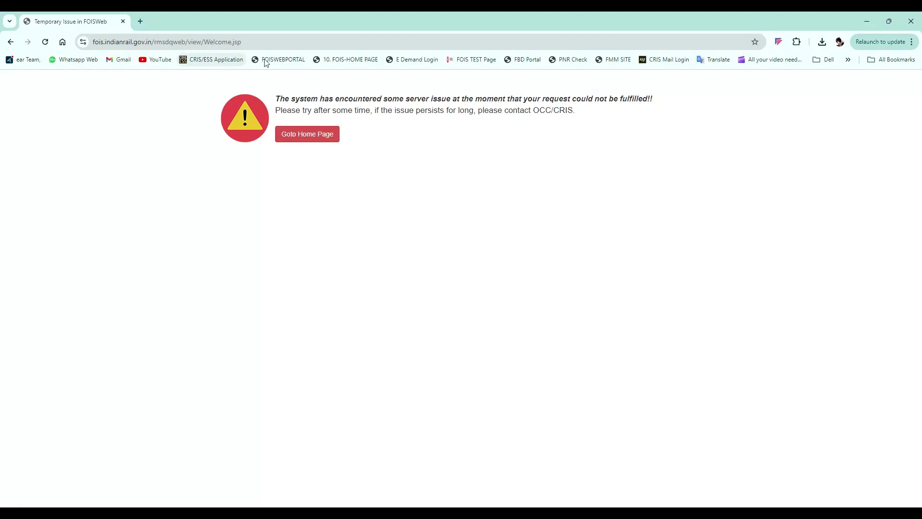
left_click(266, 61)
- Reopen the RMS Divisional Queries login and submit it with location MAS and the new captcha code
left_click(163, 131)
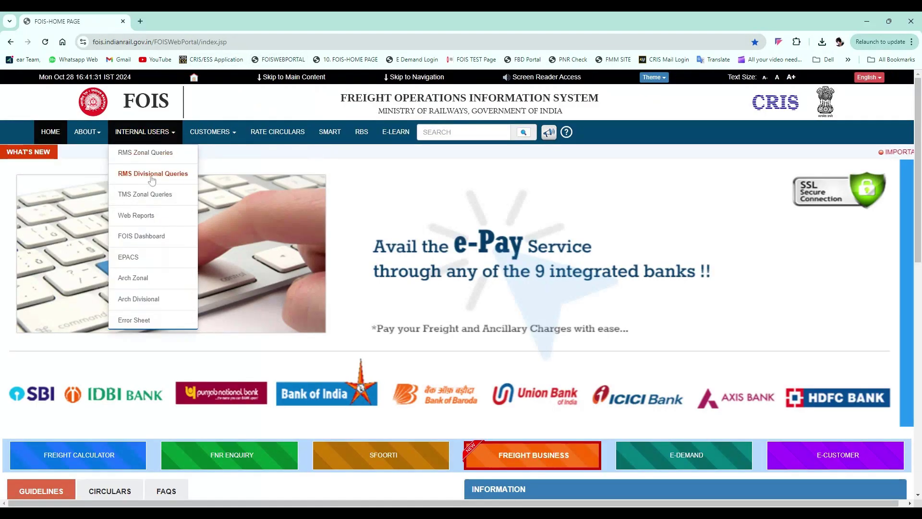
left_click(152, 174)
left_click(480, 207)
type("M")
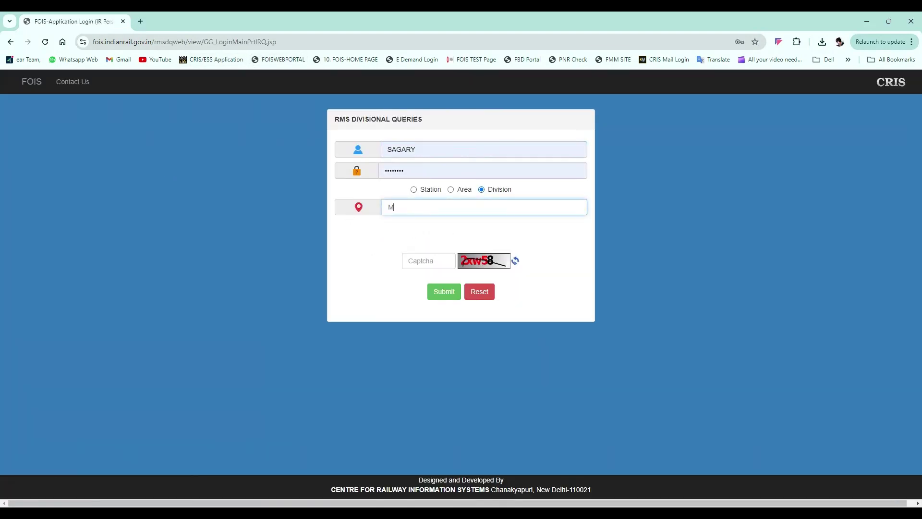
type("AS")
key("Tab")
type("2")
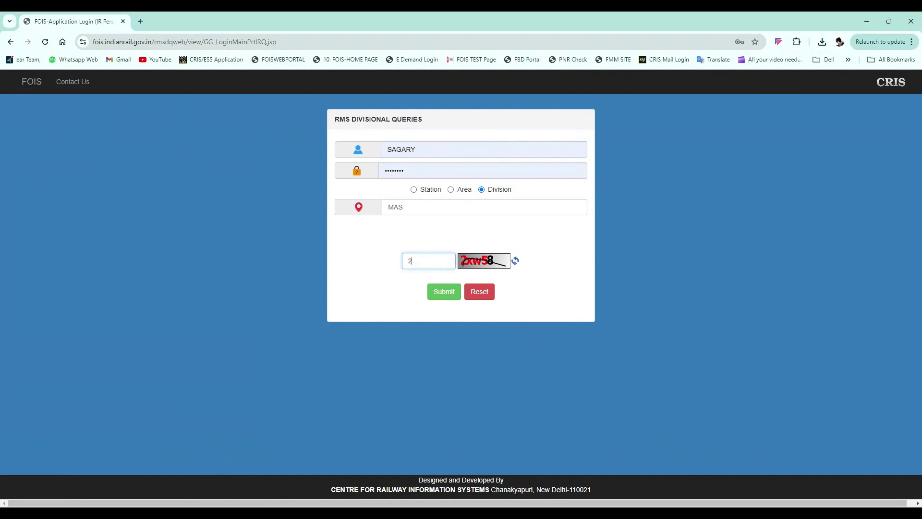
type("xw58")
left_click(444, 291)
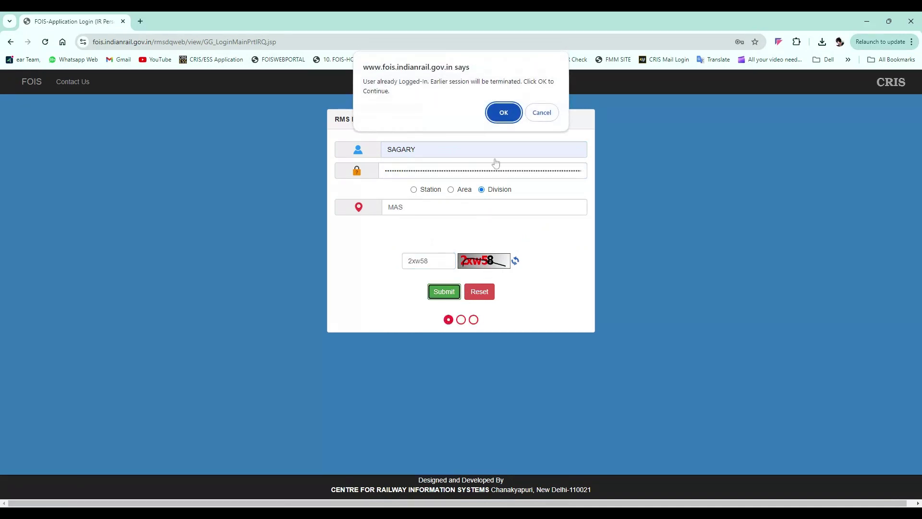
- Accept ending the previous session, choose the HELP-DESK role and complete the login
left_click(503, 111)
left_click(474, 235)
left_click(470, 250)
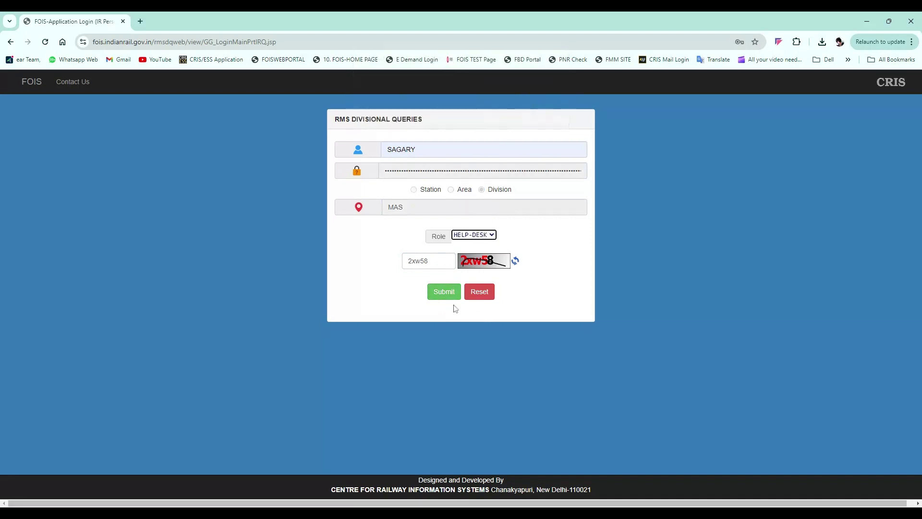
left_click(444, 291)
- Look up wagon series X994233 in the FOIS-FMM Pure Wagon Master query
left_click(197, 104)
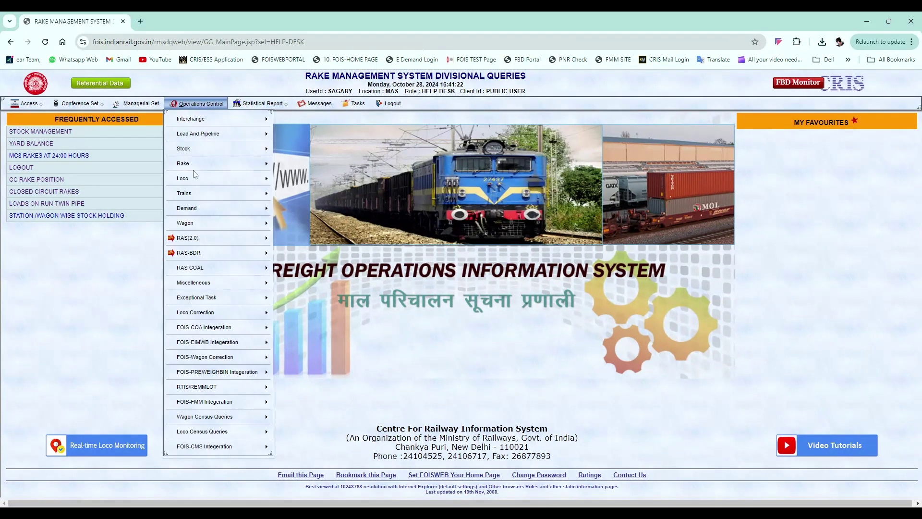
mouse_move(210, 404)
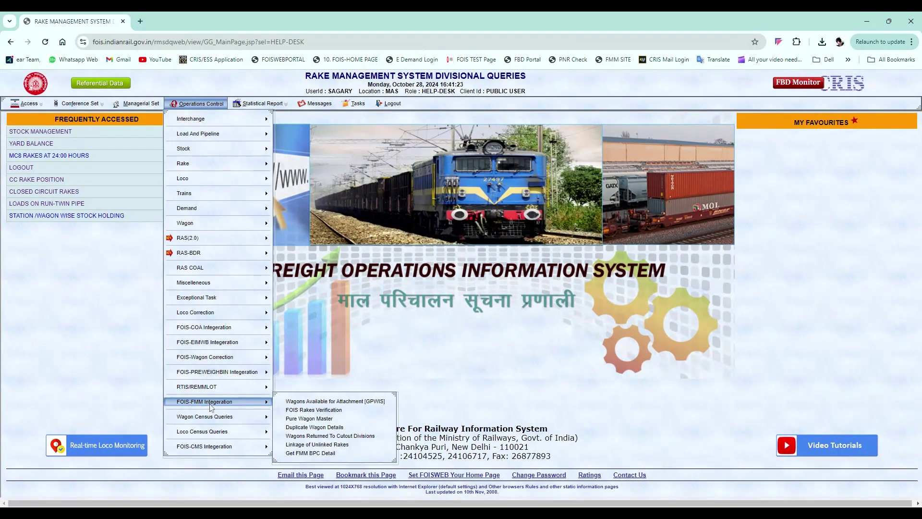
left_click(325, 420)
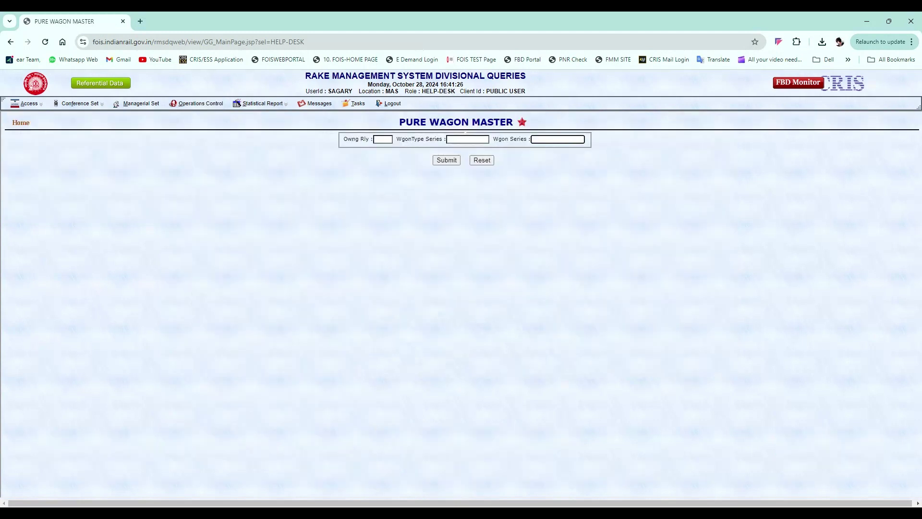
key("ctrl+v")
key("BackSpace")
left_click(446, 160)
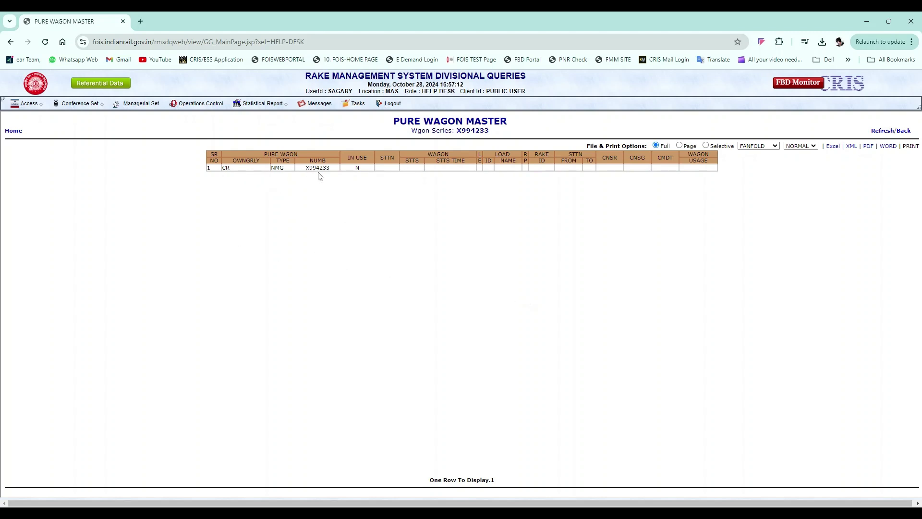
- Run the Loads on Run and Rakes at Terminal query with NKP as the current station
left_click(86, 106)
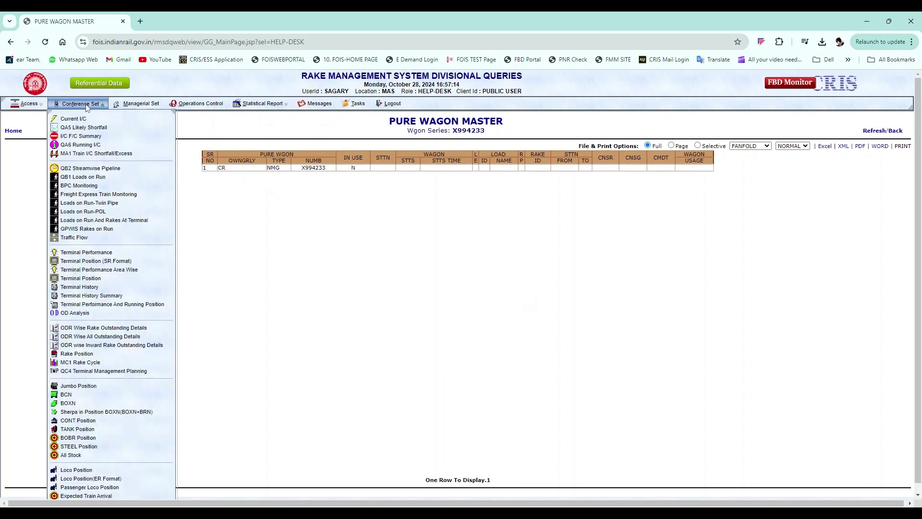
left_click(104, 220)
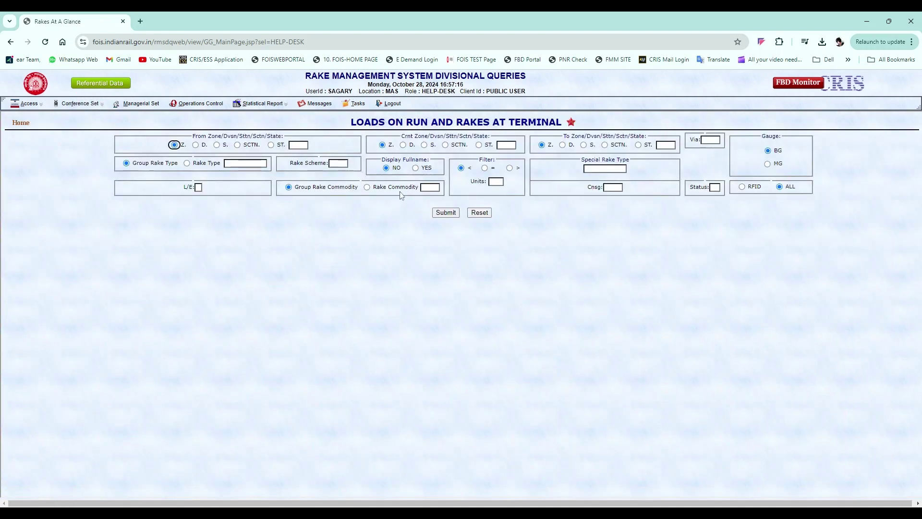
left_click(424, 145)
type("NKP")
key("Return")
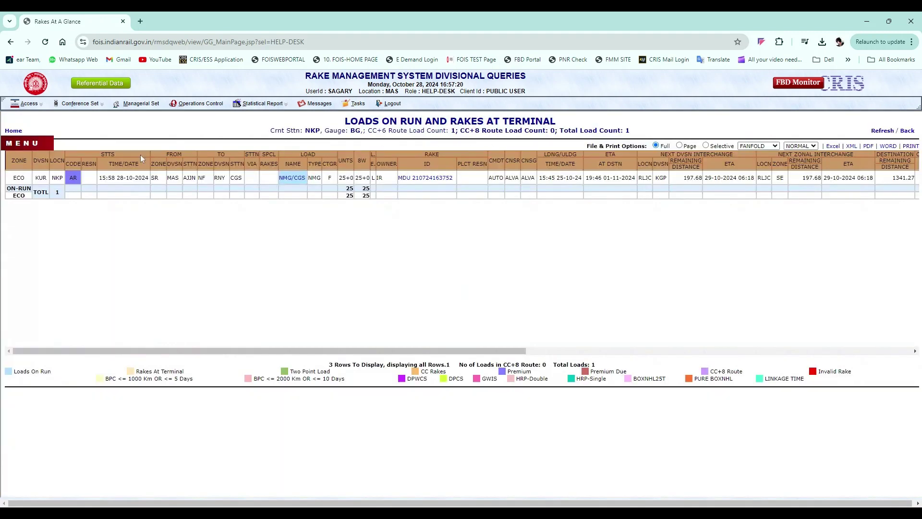
- Open the FOIS FMM rake detail of the NMG/CGS load, copy FMM wagon number X994233 and check its owning railway
left_click(292, 179)
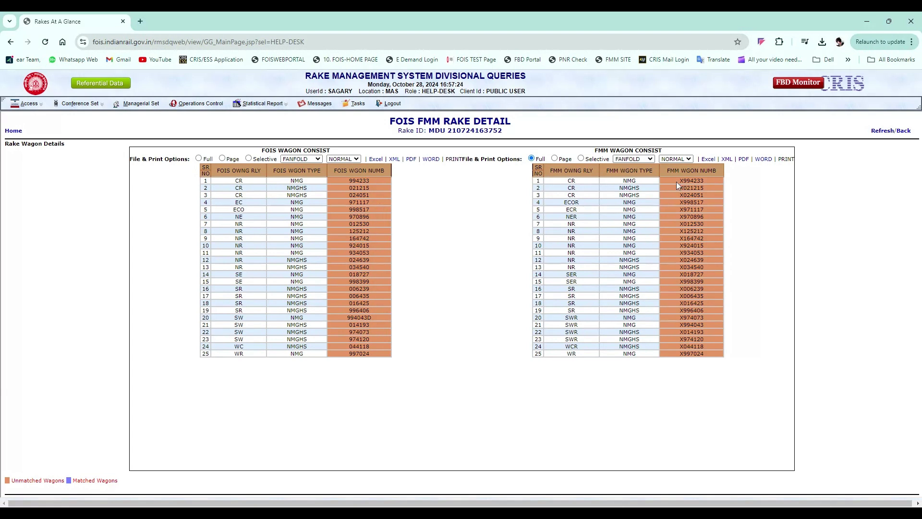
left_click_drag(680, 182, 704, 181)
key("ctrl+c")
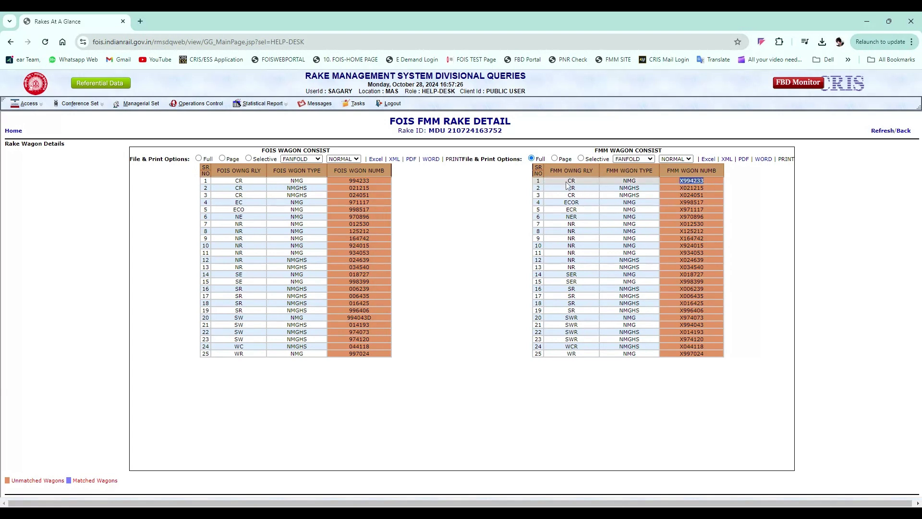
double_click(569, 181)
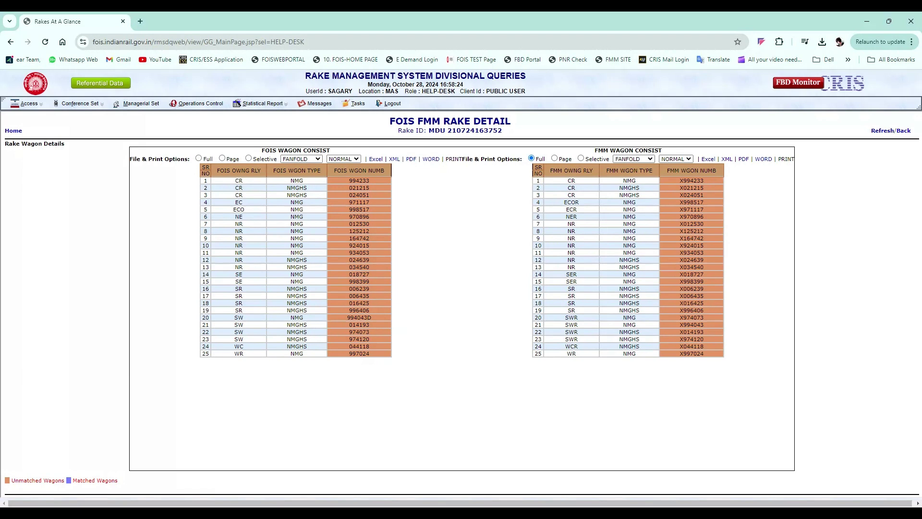
- Query the FOIS-FMM Pure Wagon Master again with the copied wagon series X994233
left_click(198, 104)
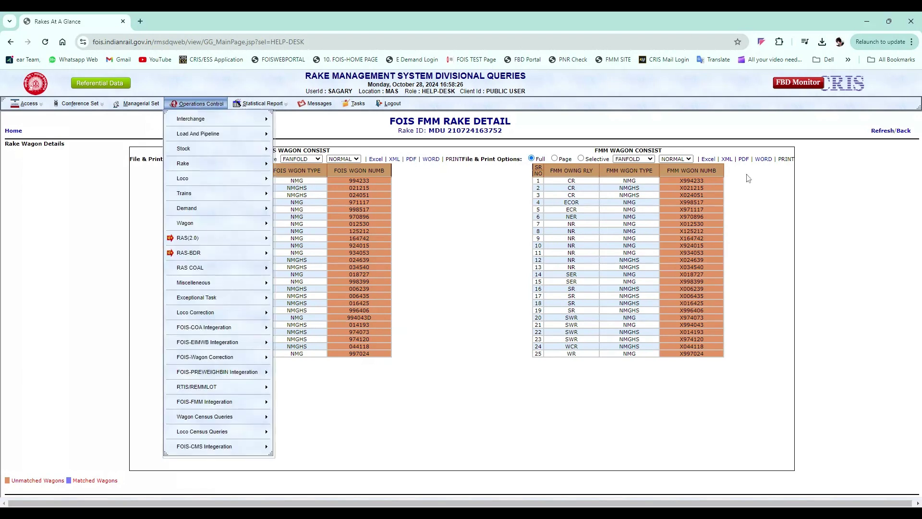
mouse_move(219, 403)
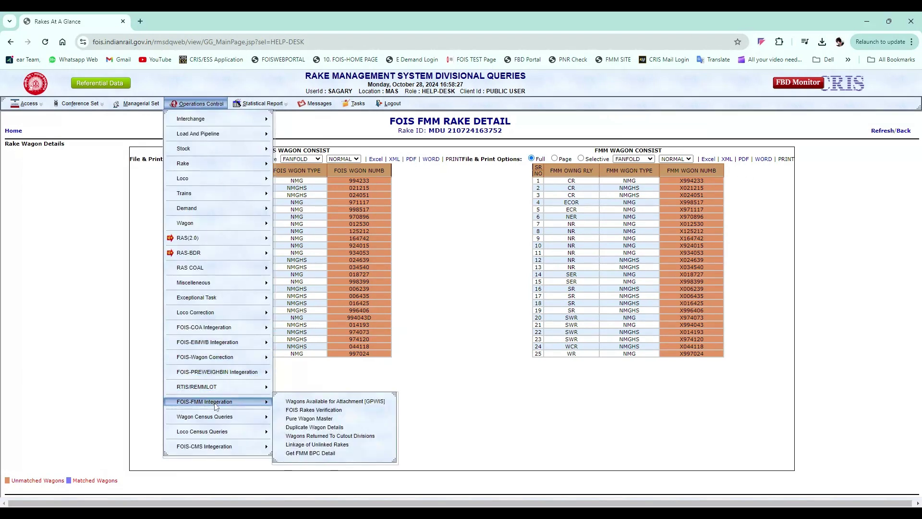
left_click(298, 418)
left_click(576, 140)
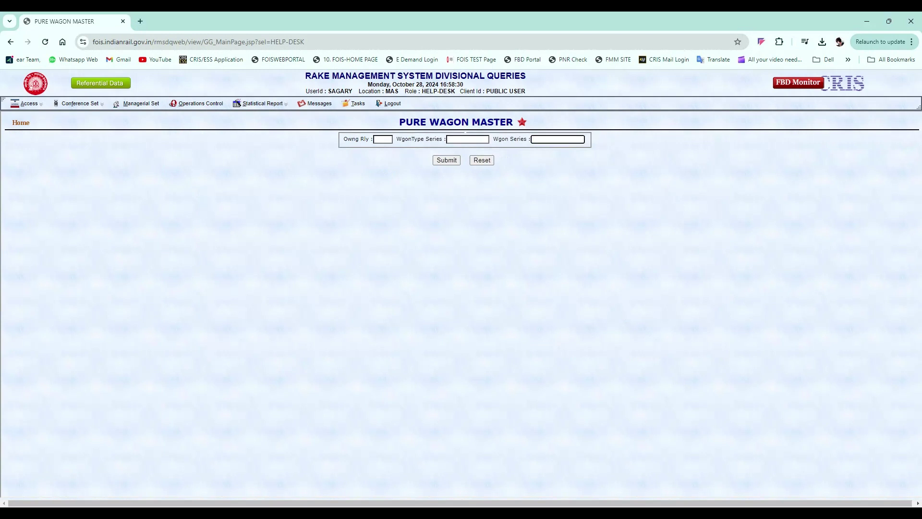
key("ctrl+v")
key("Return")
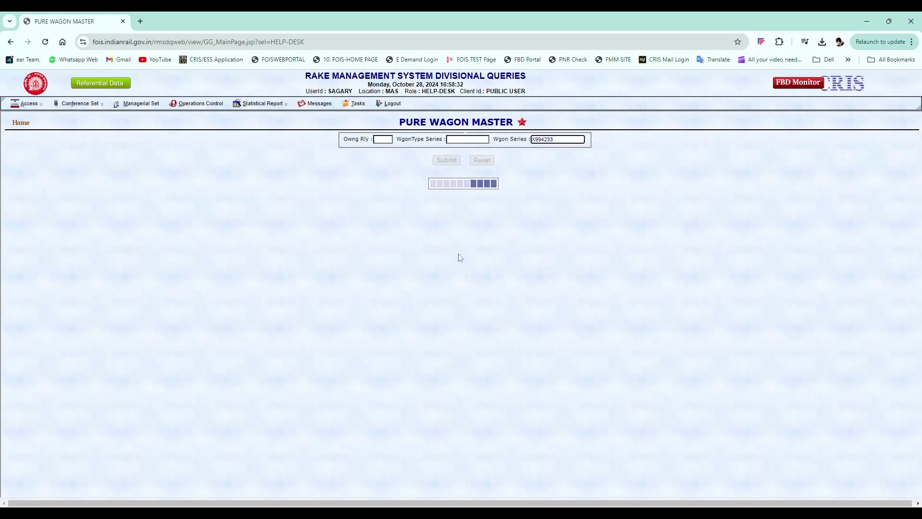